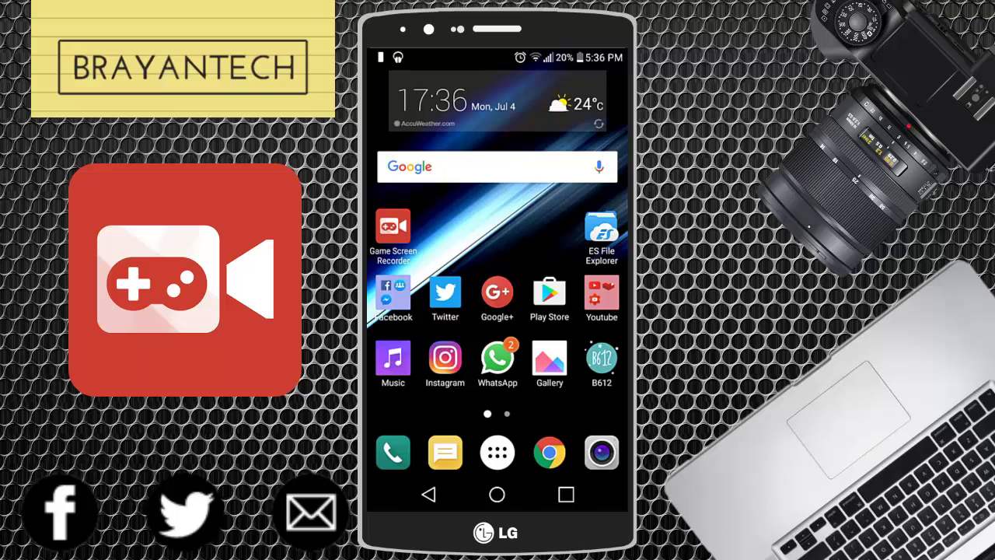
# - Leave home-screen edit mode and launch Game Screen Recorder from its shortcut
pyautogui.moveTo(393, 225)
pyautogui.mouseDown()
pyautogui.moveTo(412, 237)
pyautogui.moveTo(392, 225)
pyautogui.mouseUp()
pyautogui.click(428, 495)
pyautogui.click(392, 227)
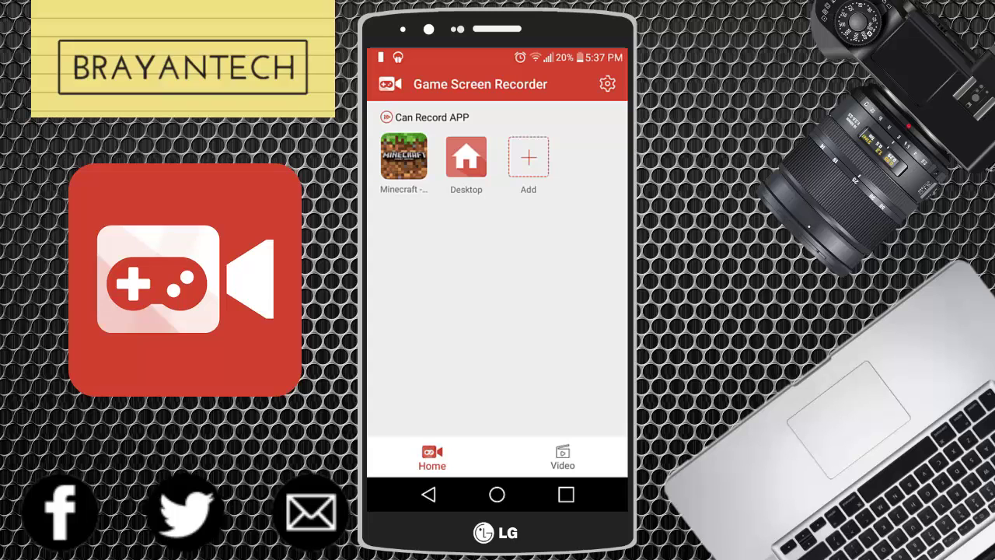
# - Select the Desktop entry, go back to the phone home screen, and reopen Game Screen Recorder
pyautogui.click(467, 163)
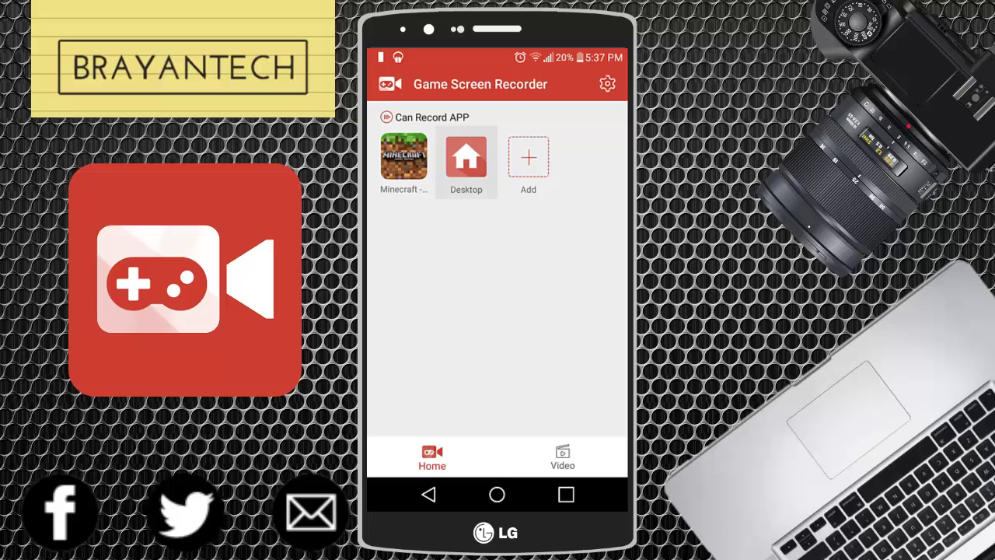
pyautogui.click(497, 495)
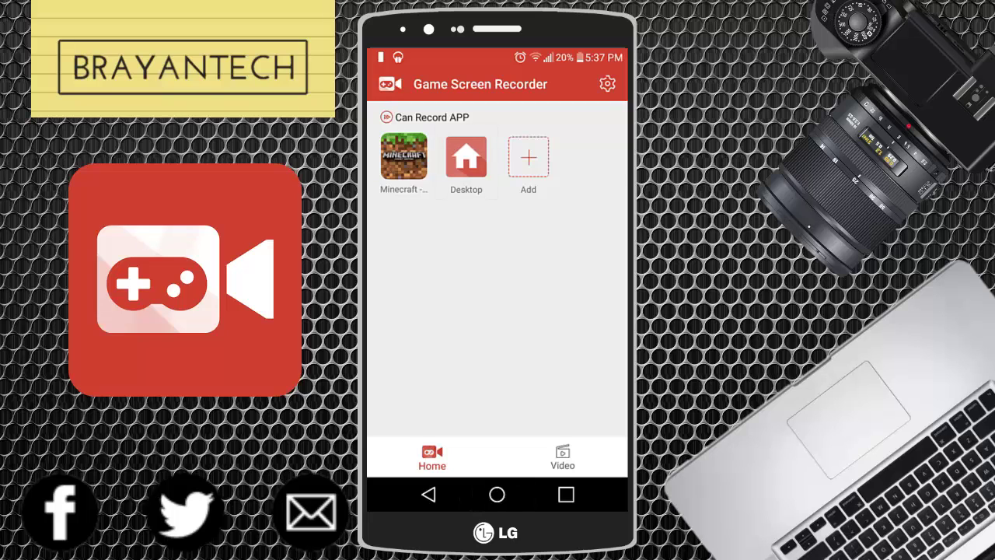
pyautogui.click(393, 229)
# - Open the Add screen and browse the Click To Add App grid
pyautogui.click(529, 158)
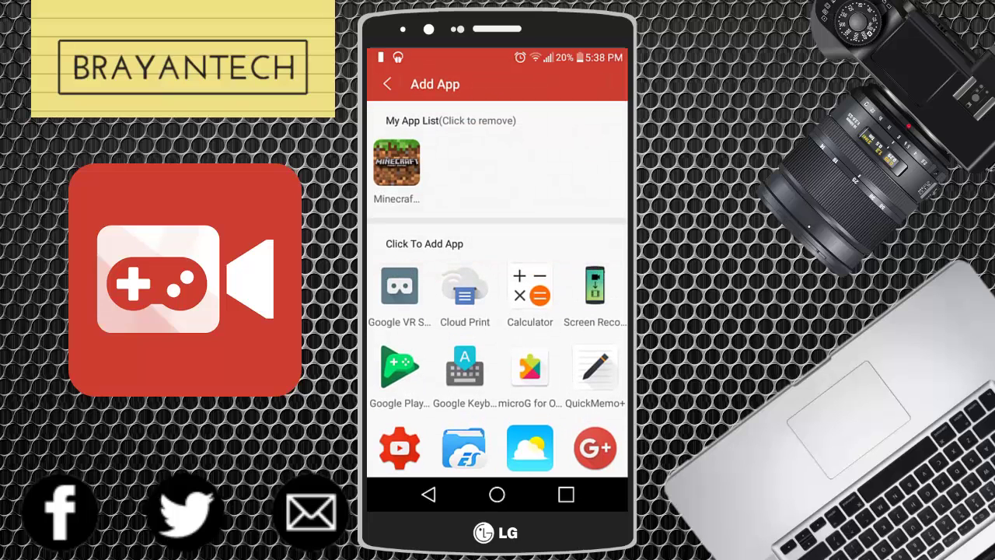
pyautogui.scroll(-1, 497, 370)
pyautogui.scroll(1, 497, 369)
pyautogui.scroll(-1, 498, 369)
pyautogui.scroll(1, 497, 370)
pyautogui.scroll(-2, 498, 369)
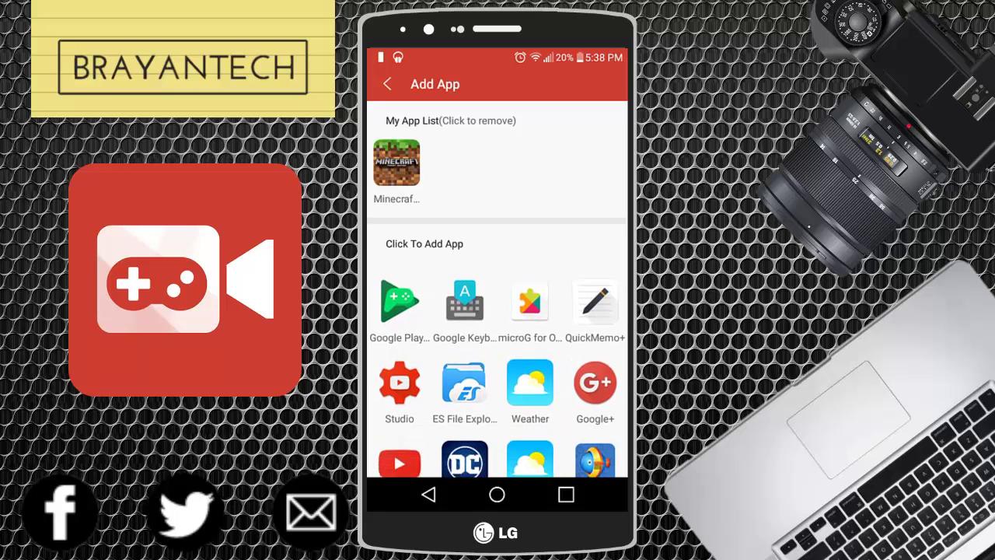
pyautogui.scroll(-2, 497, 369)
pyautogui.scroll(-2, 498, 369)
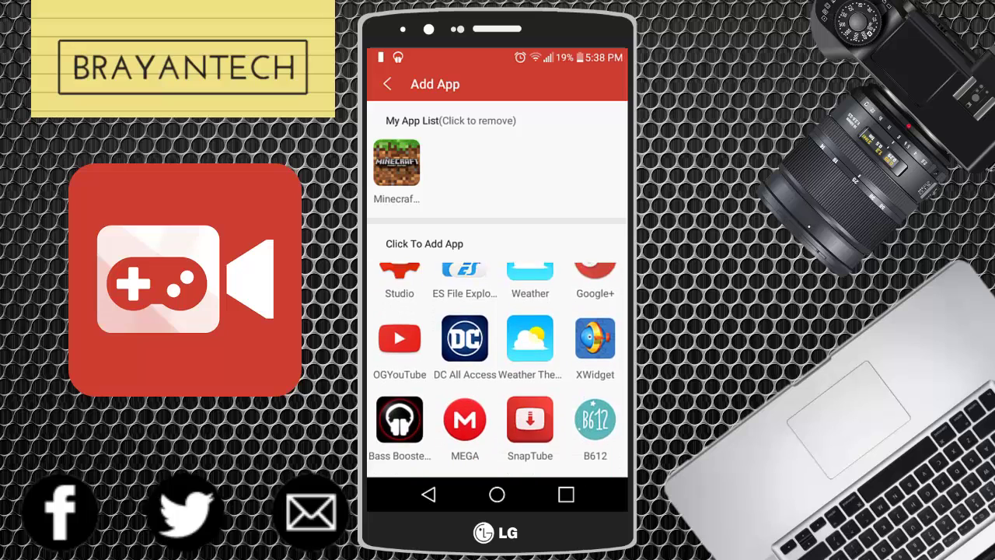
# - Find YouTube Gaming in the grid, add it to the recordable apps, and return Home
pyautogui.scroll(-4, 498, 369)
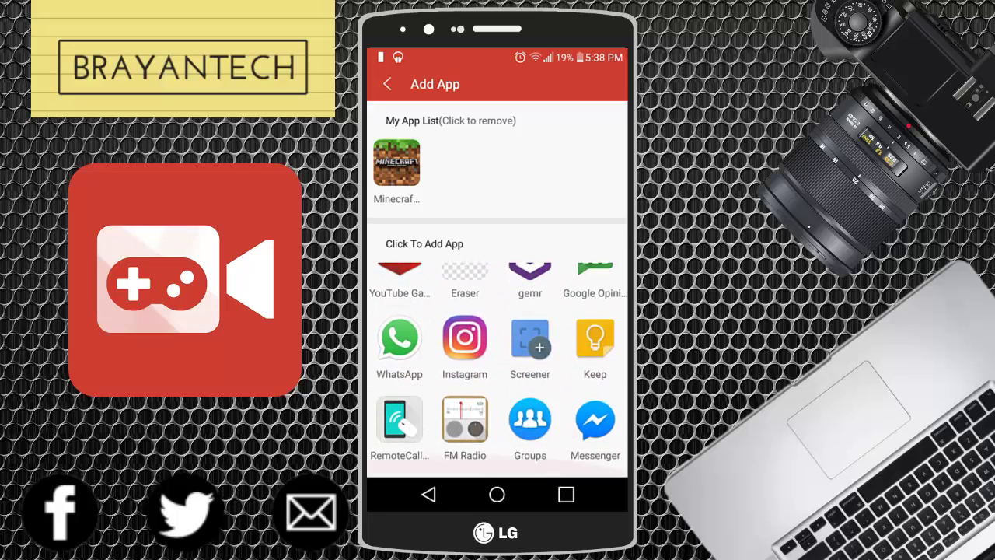
pyautogui.scroll(2, 497, 369)
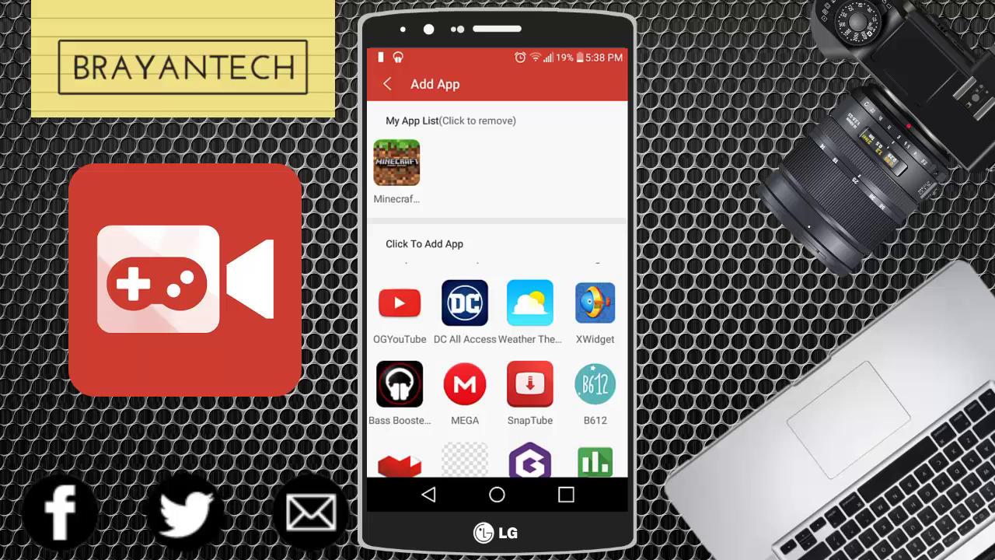
pyautogui.scroll(3, 498, 370)
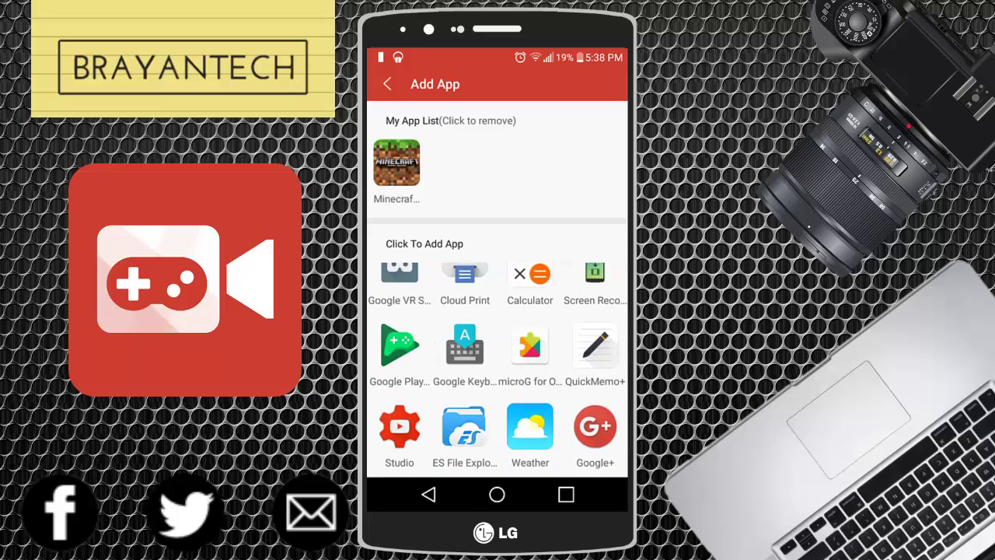
pyautogui.scroll(-2, 497, 370)
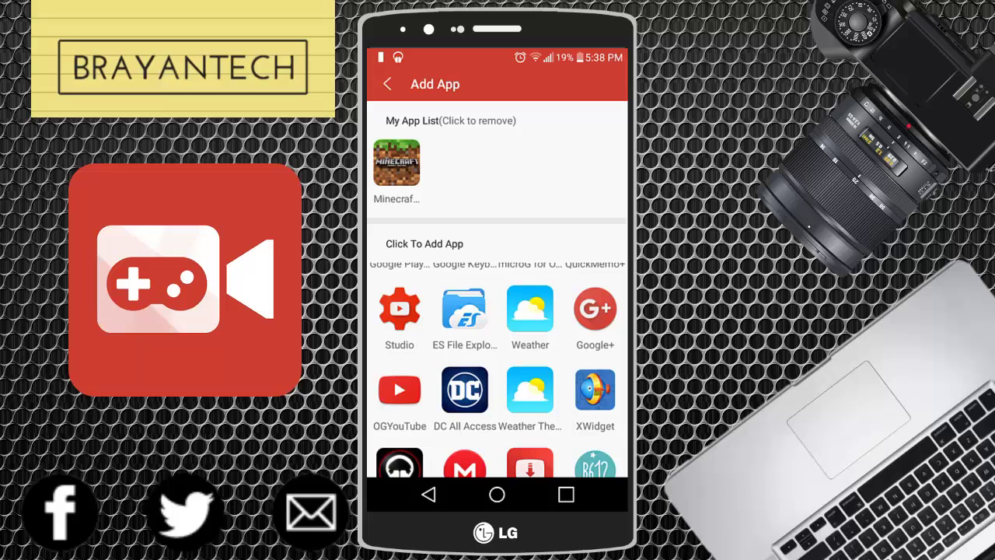
pyautogui.scroll(-3, 497, 369)
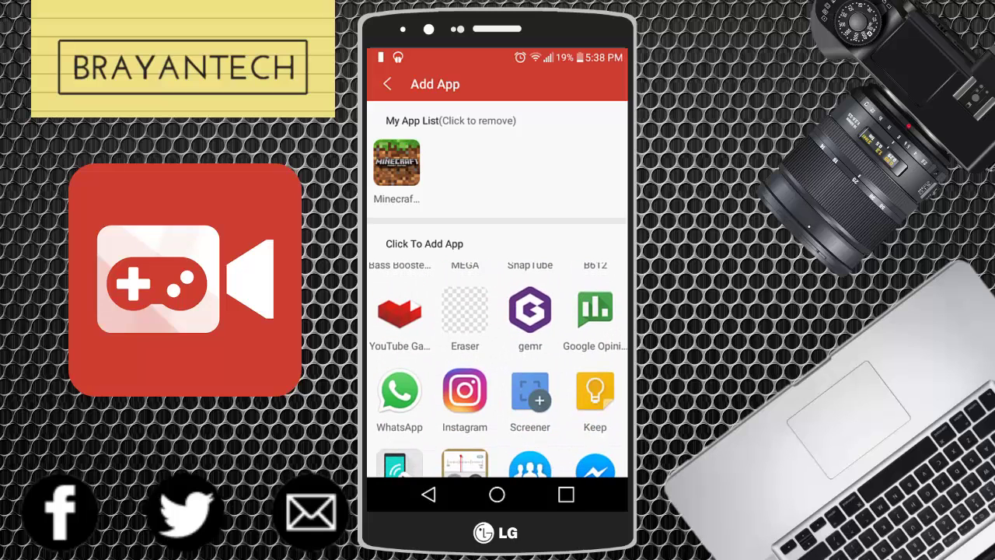
pyautogui.click(400, 309)
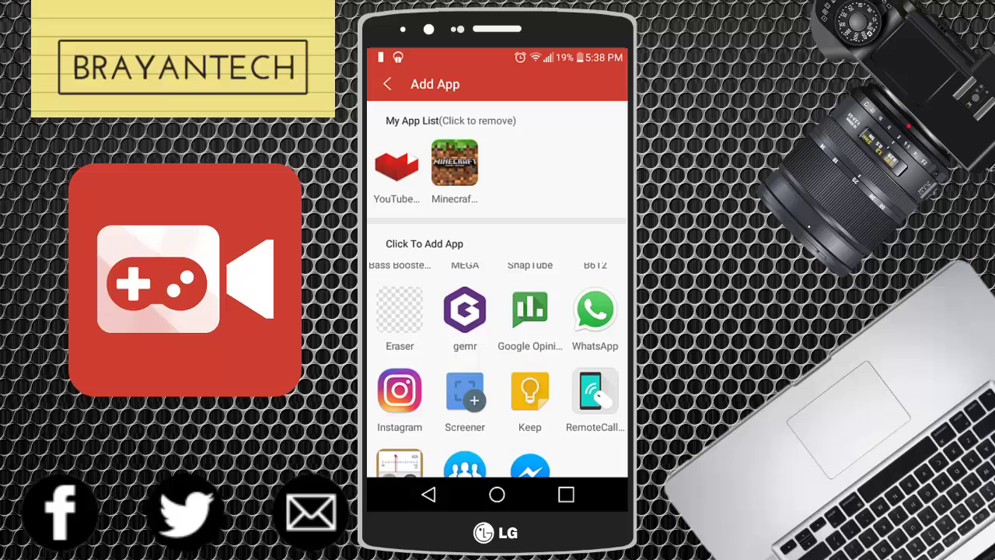
pyautogui.click(387, 84)
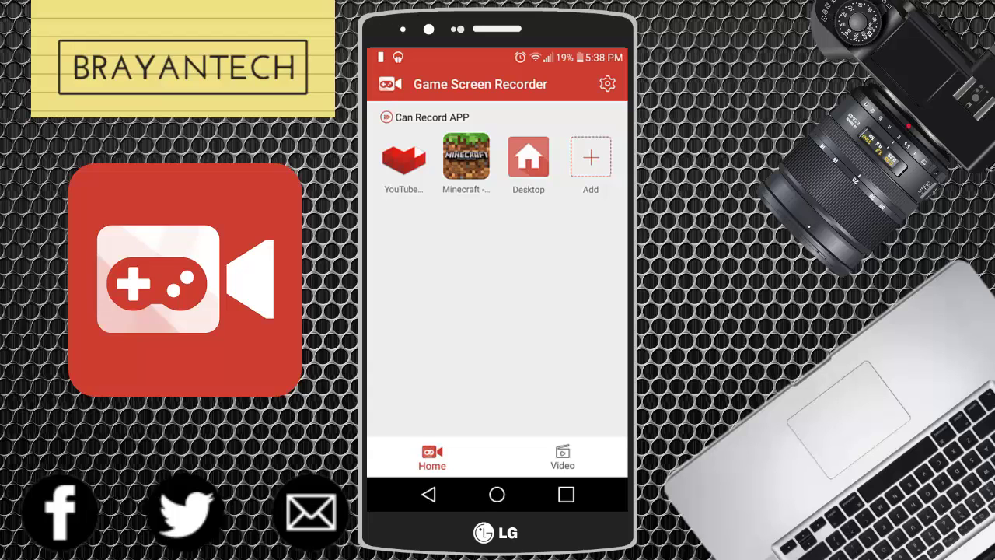
pyautogui.click(466, 159)
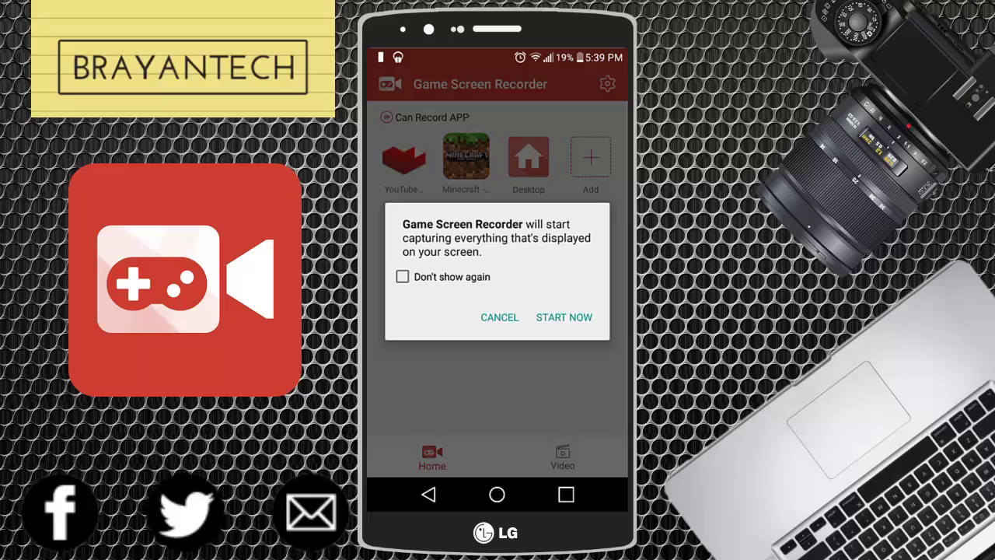
pyautogui.click(563, 317)
pyautogui.click(563, 316)
pyautogui.click(499, 317)
pyautogui.click(499, 316)
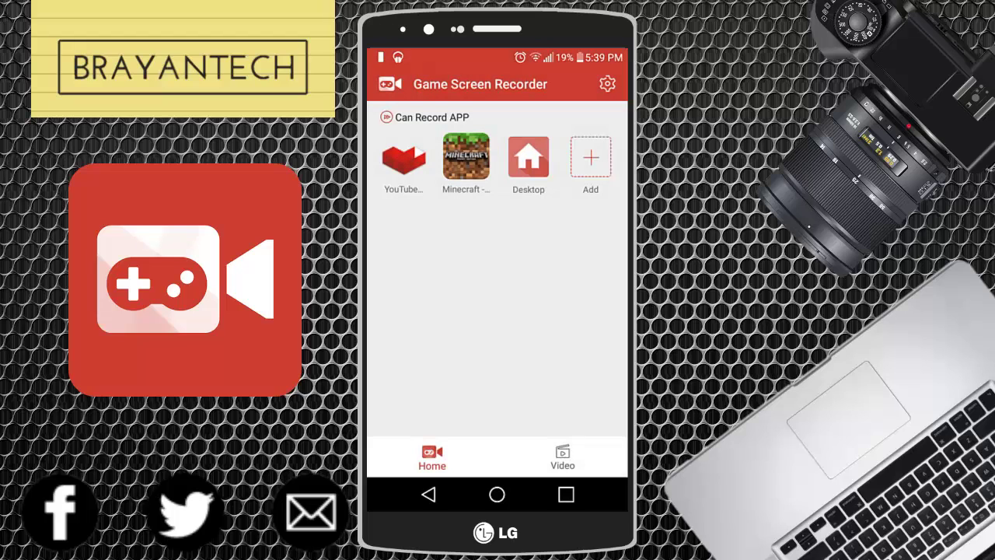
pyautogui.click(562, 457)
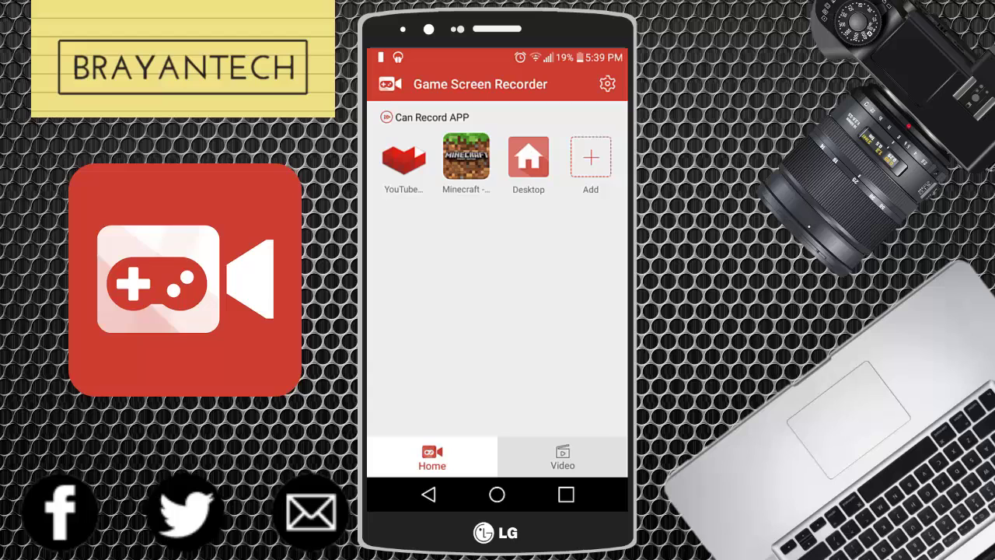
pyautogui.click(563, 458)
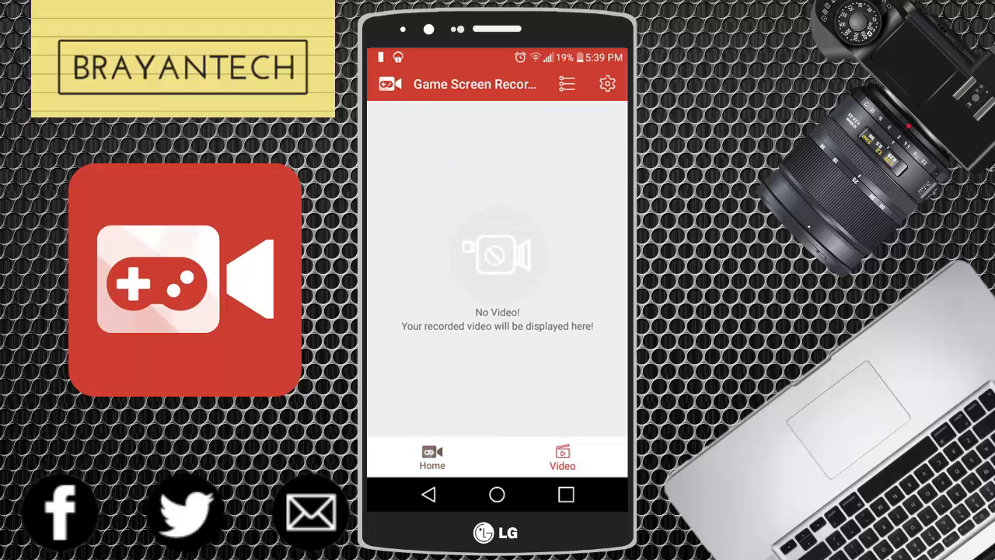
pyautogui.click(567, 84)
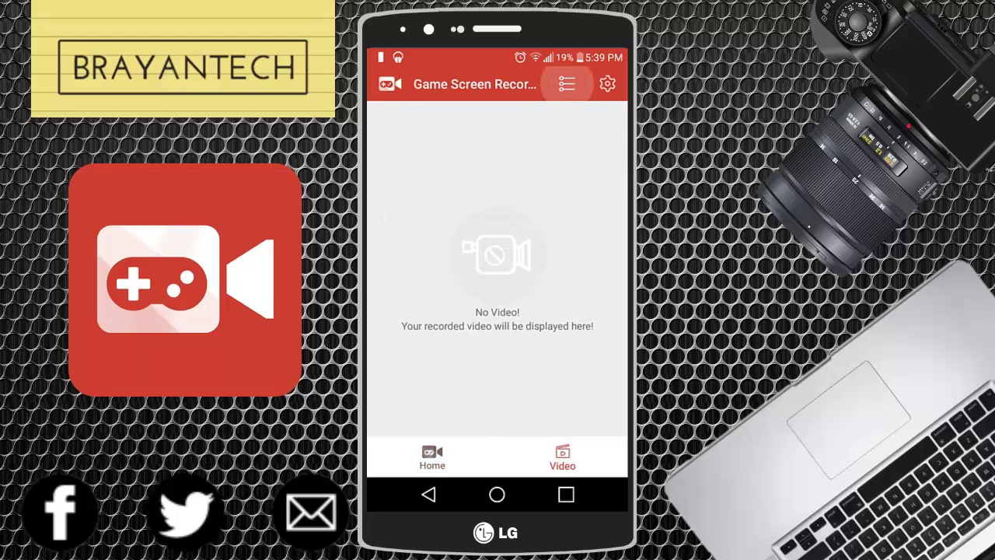
pyautogui.click(515, 118)
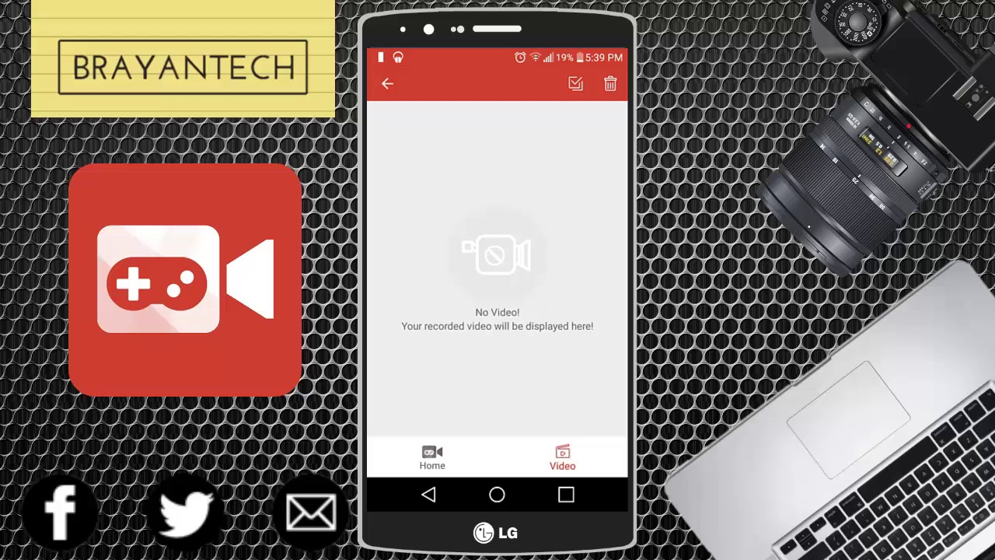
pyautogui.click(575, 84)
pyautogui.click(428, 495)
pyautogui.click(432, 457)
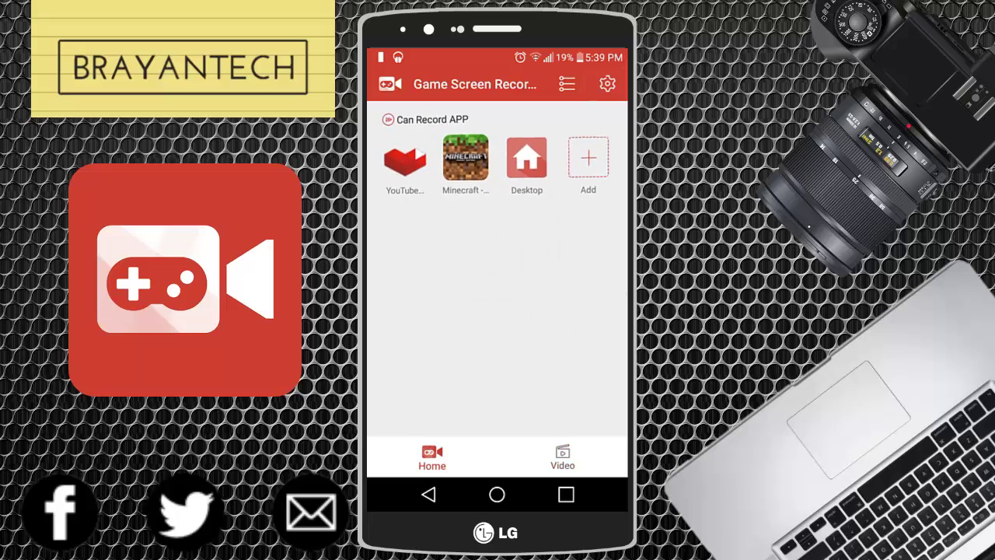
# - Open Settings, look through the list, and bring up the Resolution choices (1280*720 selected)
pyautogui.click(607, 84)
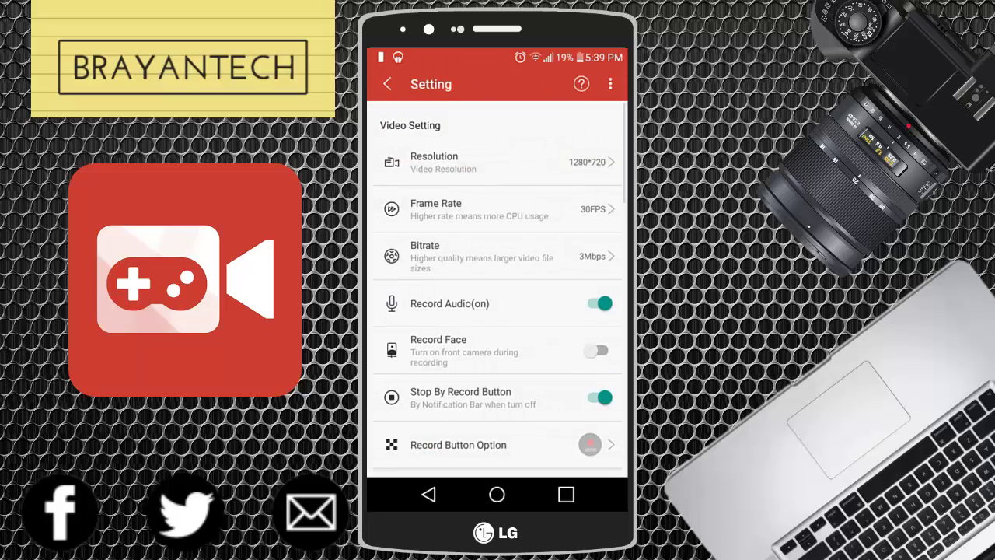
pyautogui.scroll(-5, 498, 287)
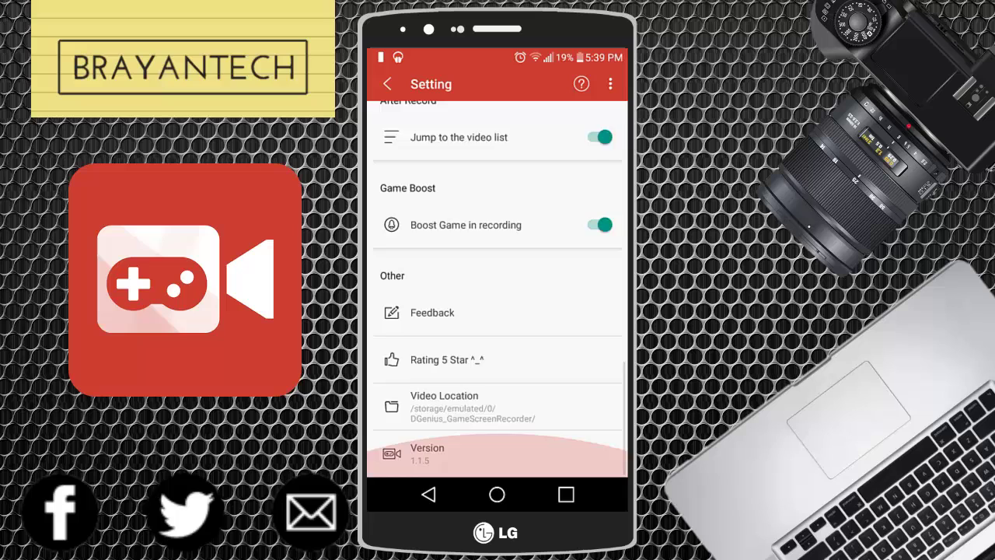
pyautogui.scroll(15, 498, 288)
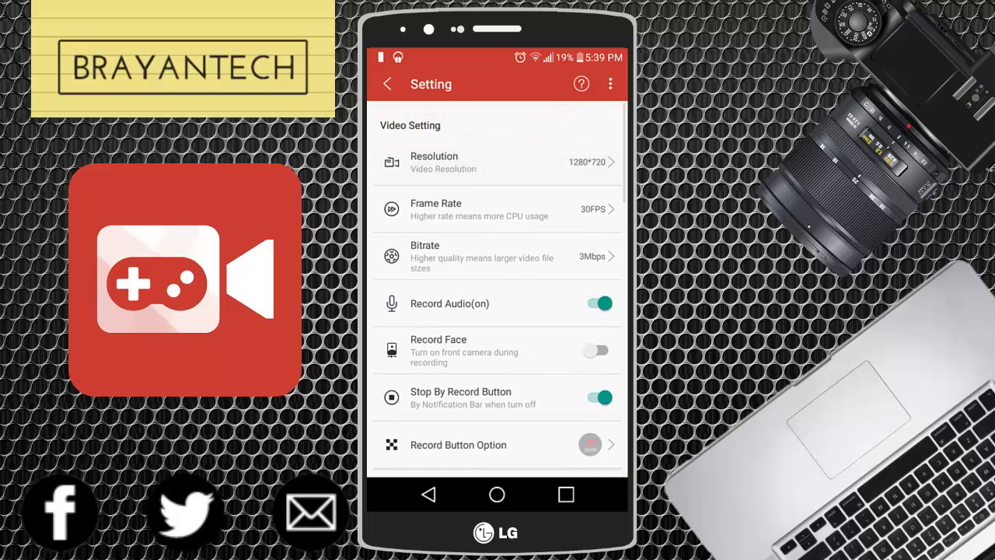
pyautogui.click(444, 162)
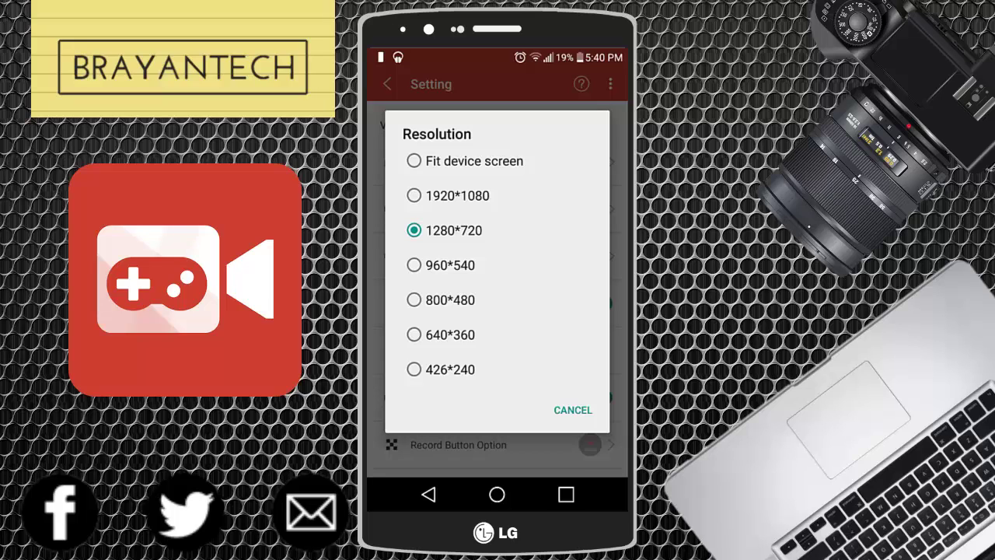
pyautogui.click(467, 161)
pyautogui.click(572, 410)
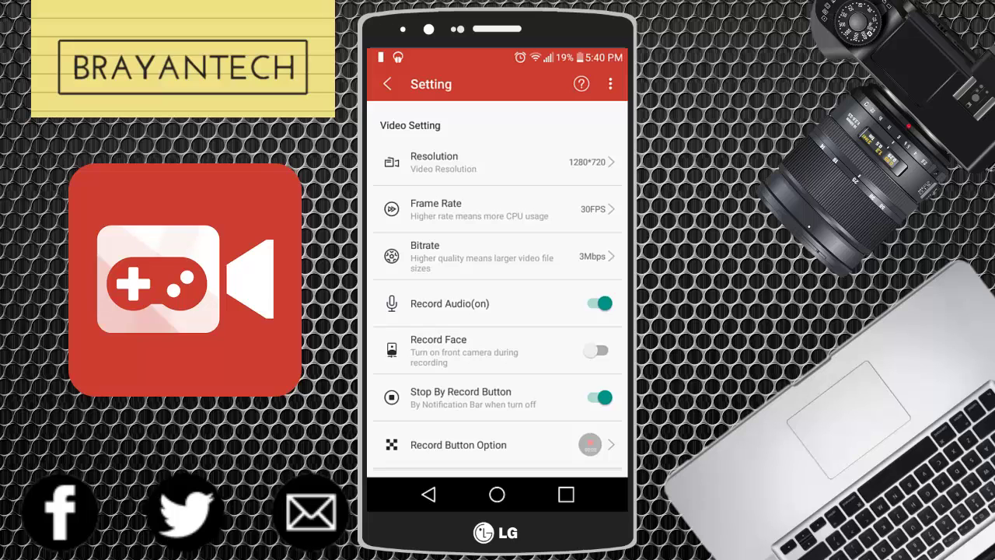
pyautogui.click(467, 209)
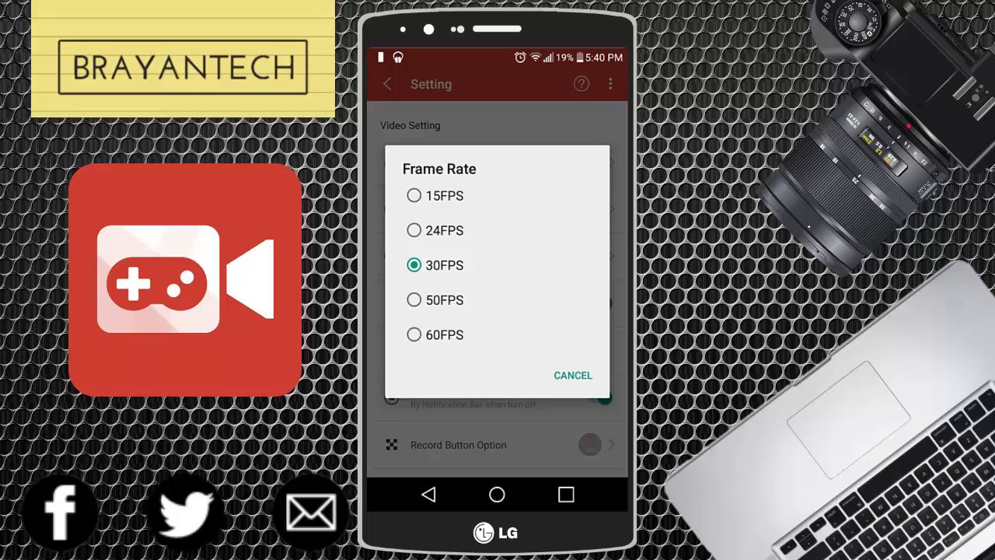
pyautogui.click(573, 374)
pyautogui.click(573, 375)
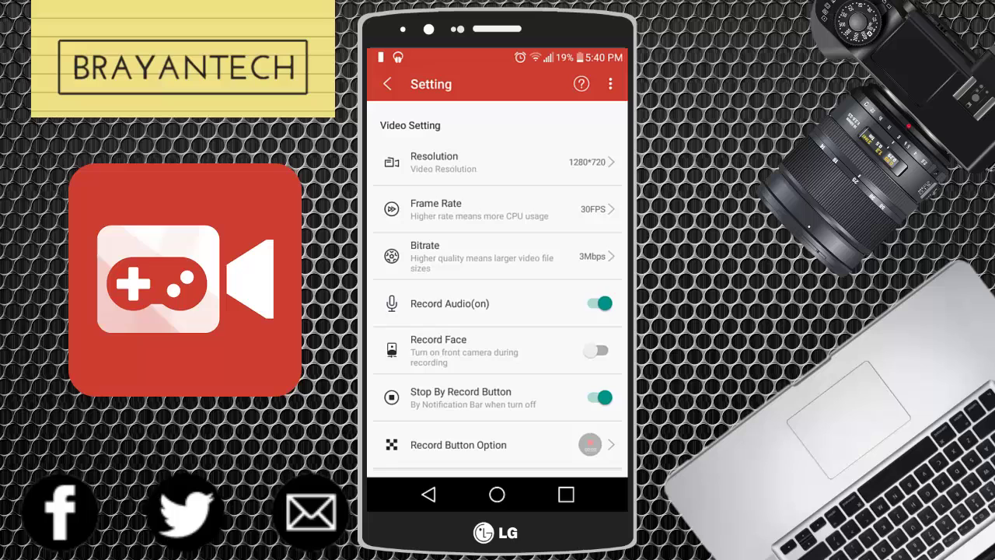
pyautogui.click(498, 256)
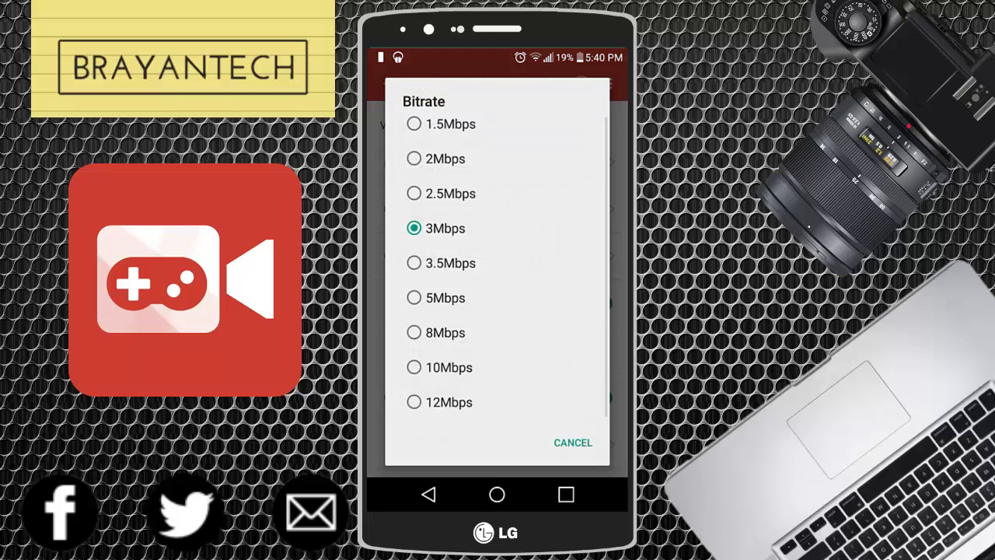
pyautogui.click(428, 494)
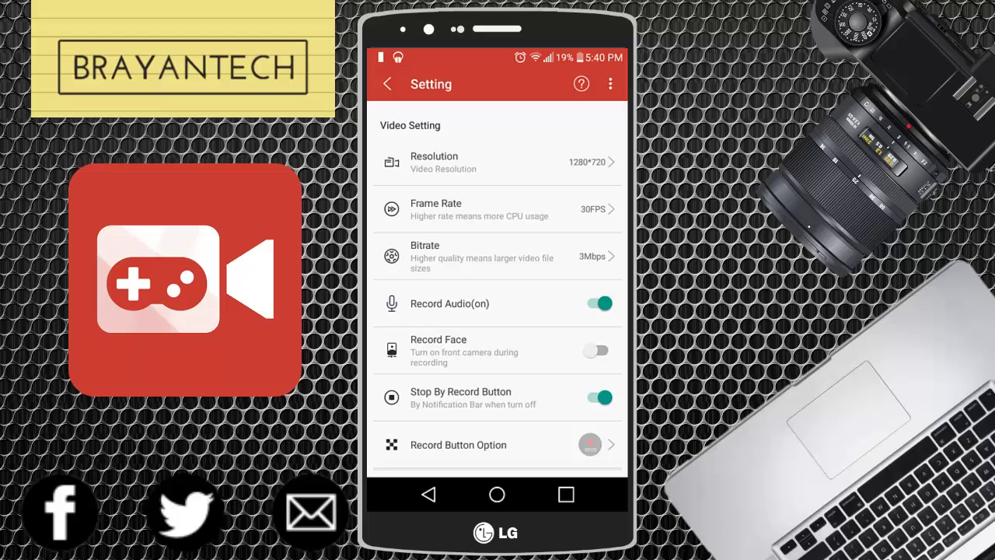
pyautogui.click(498, 256)
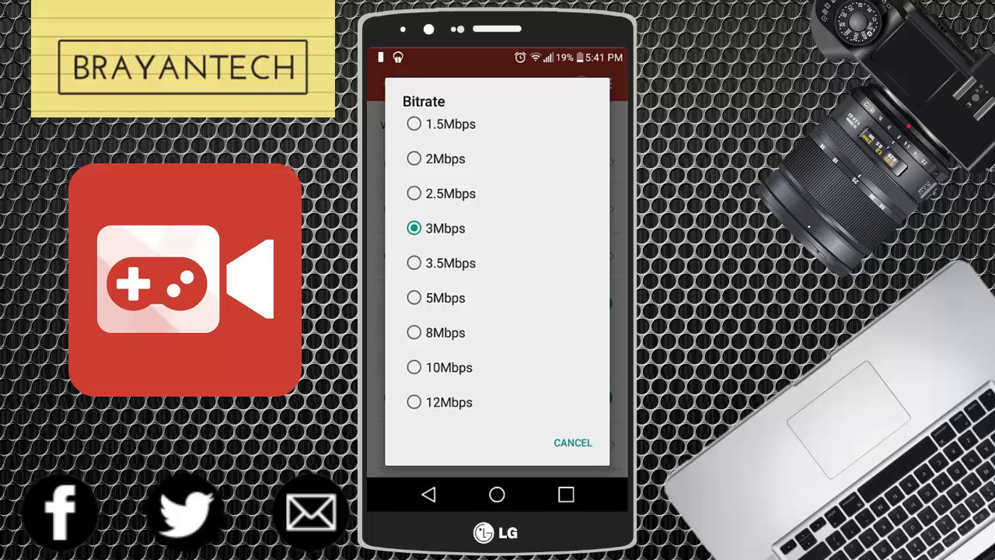
pyautogui.click(573, 442)
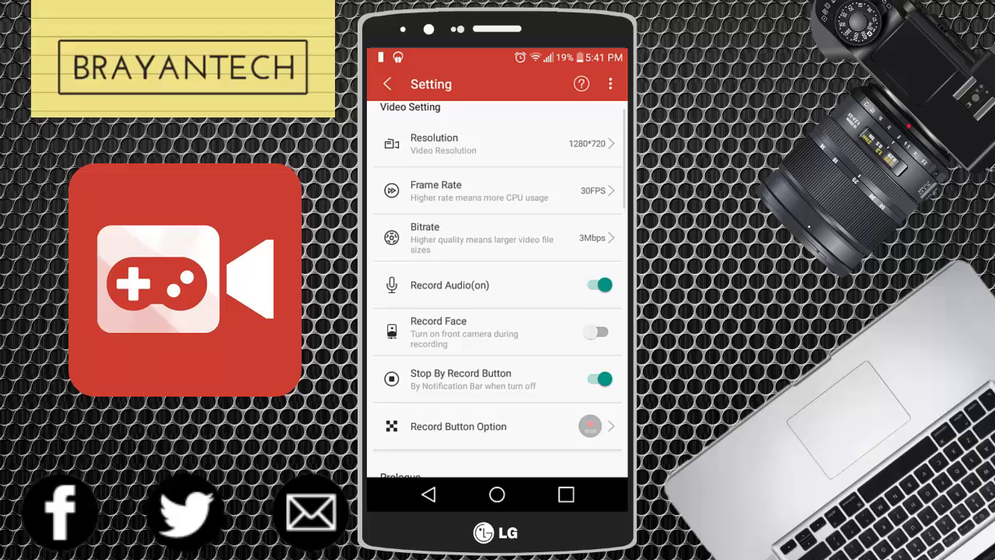
# - Switch Record Face on and try the Camera Size Option slider before returning
pyautogui.scroll(-1, 497, 288)
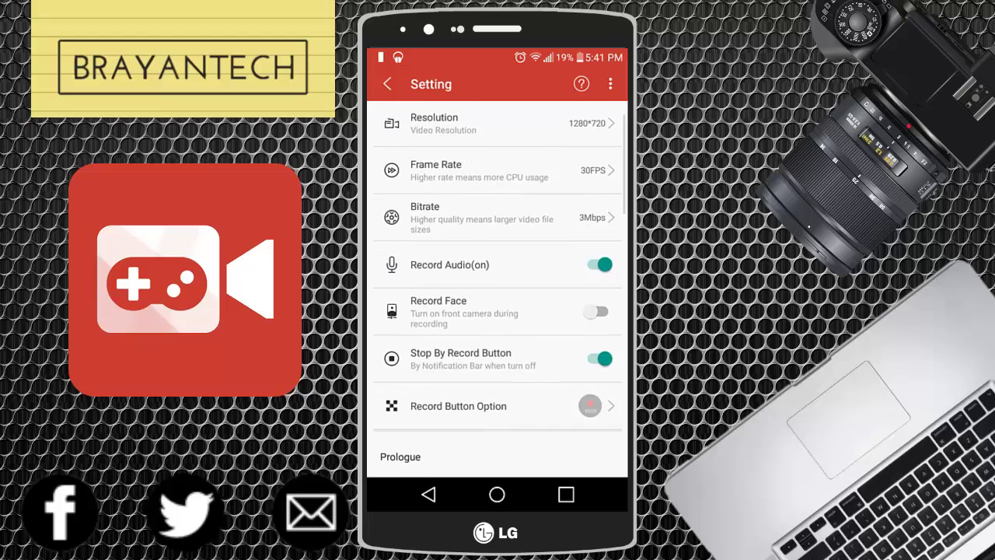
pyautogui.scroll(-3, 498, 288)
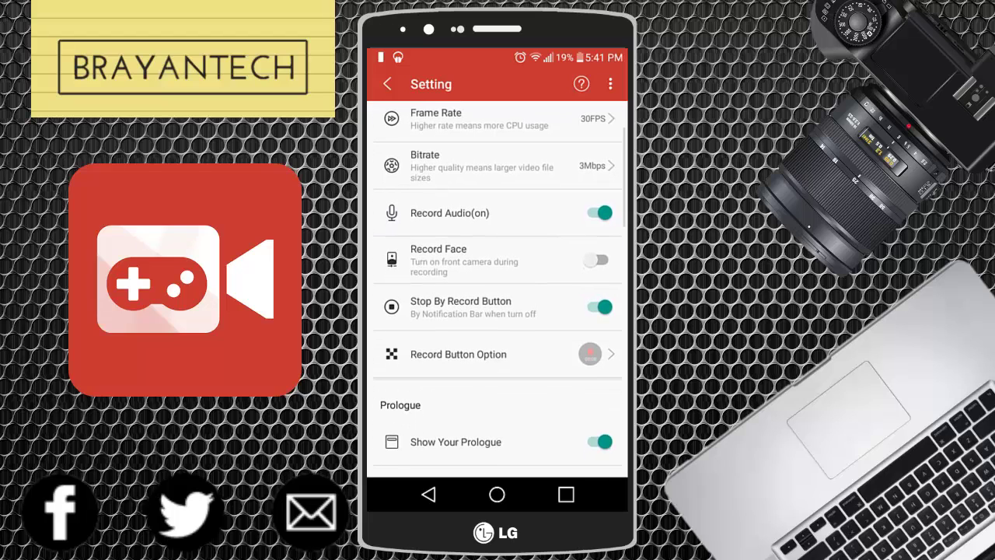
pyautogui.click(482, 260)
pyautogui.click(482, 307)
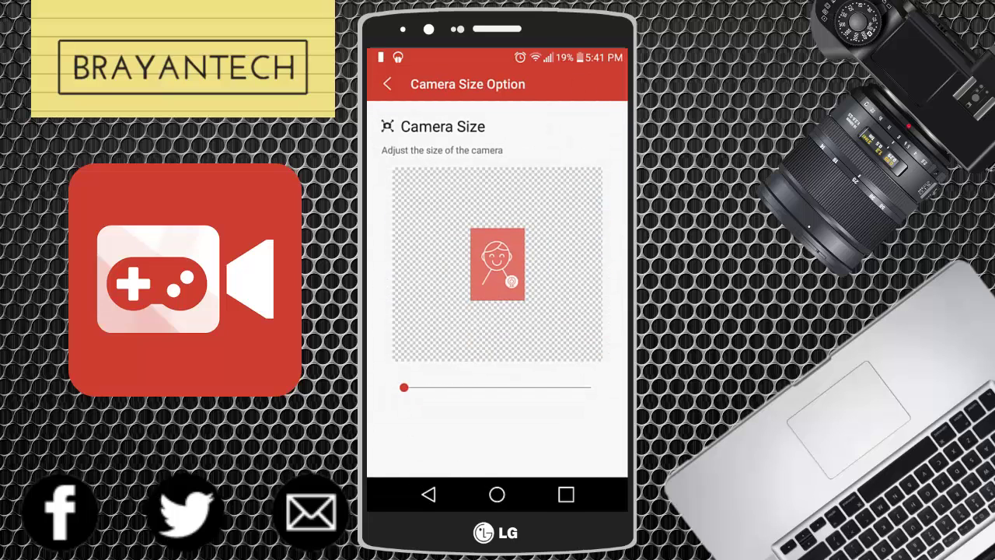
pyautogui.moveTo(404, 387)
pyautogui.mouseDown()
pyautogui.moveTo(564, 387)
pyautogui.moveTo(403, 386)
pyautogui.mouseUp()
pyautogui.click(428, 495)
# - Check the notification shade, then adjust Transparency under Record Button Option
pyautogui.scroll(-2, 498, 285)
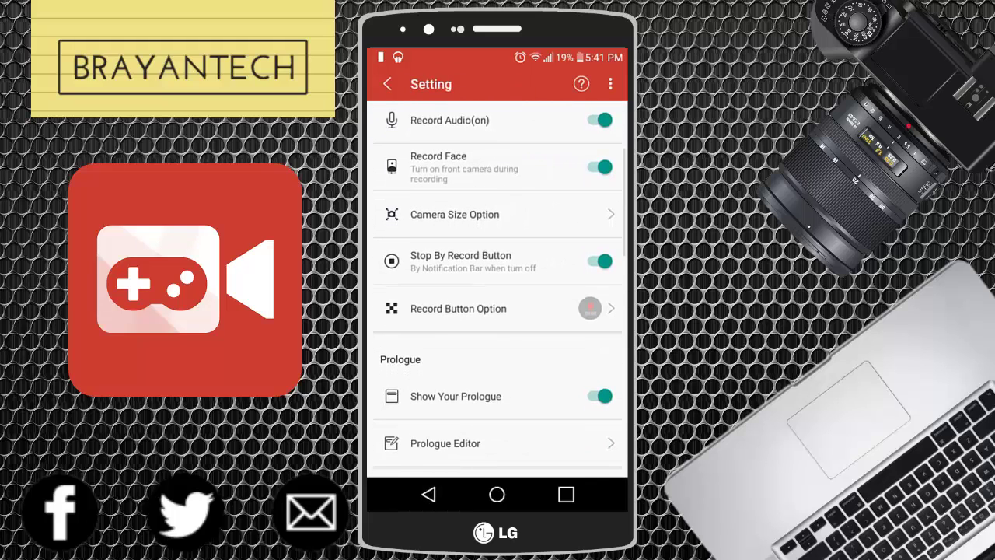
pyautogui.moveTo(498, 57); pyautogui.dragTo(497, 311)
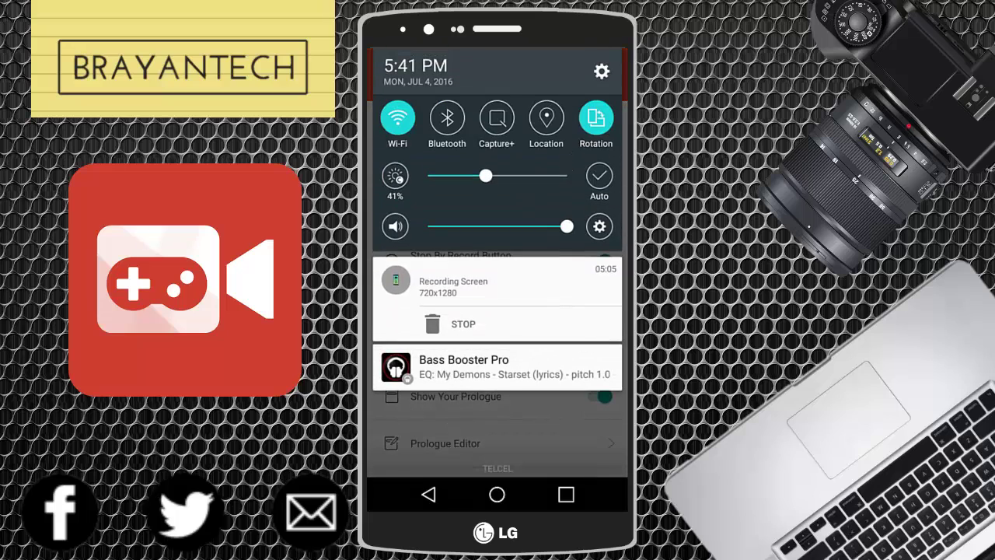
pyautogui.moveTo(497, 436); pyautogui.dragTo(498, 116)
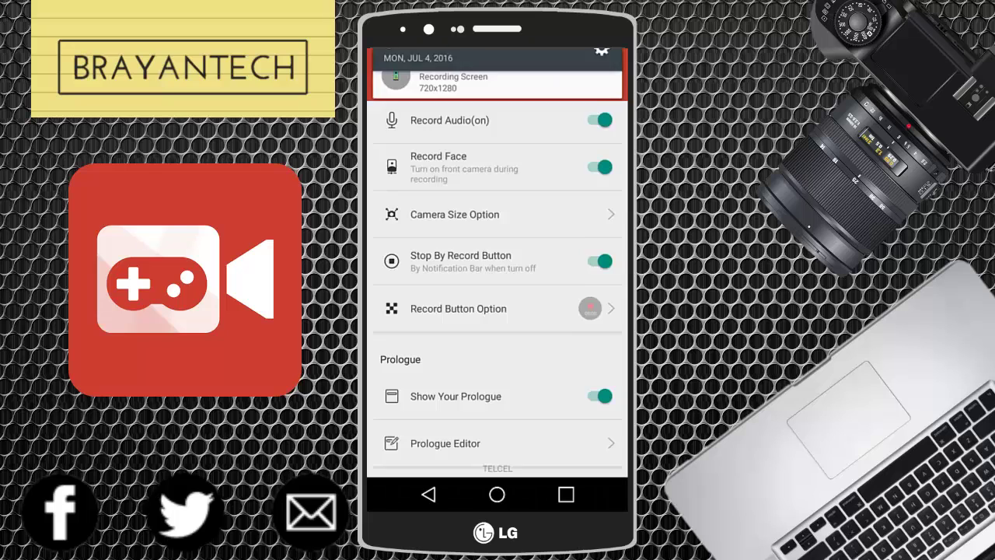
pyautogui.scroll(-1, 498, 285)
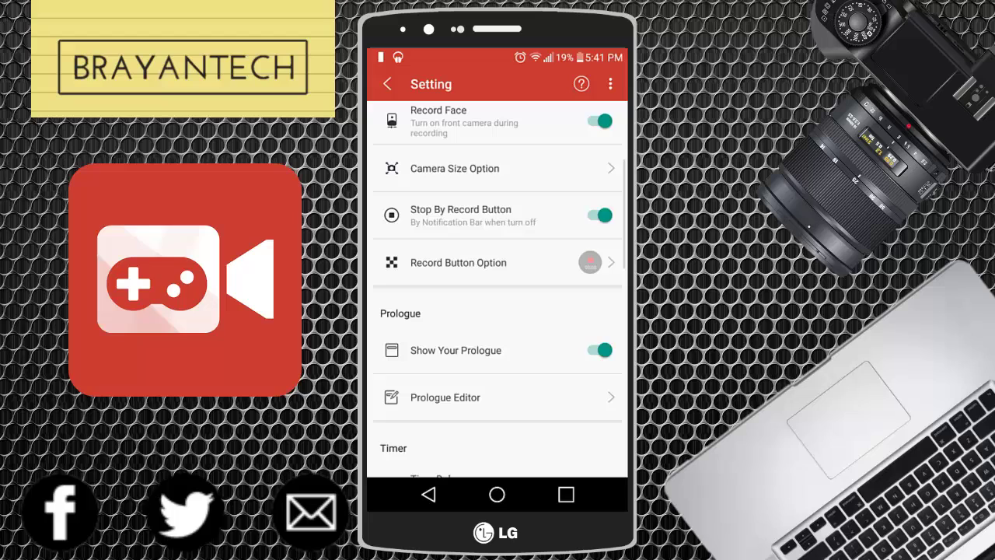
pyautogui.click(459, 262)
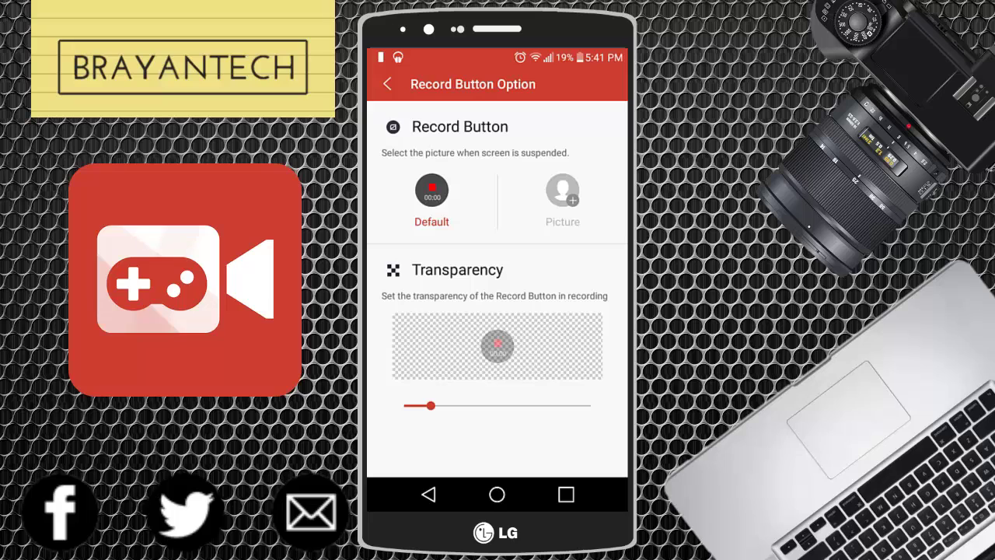
pyautogui.moveTo(430, 405)
pyautogui.mouseDown()
pyautogui.moveTo(539, 405)
pyautogui.moveTo(403, 405)
pyautogui.mouseUp()
pyautogui.click(428, 494)
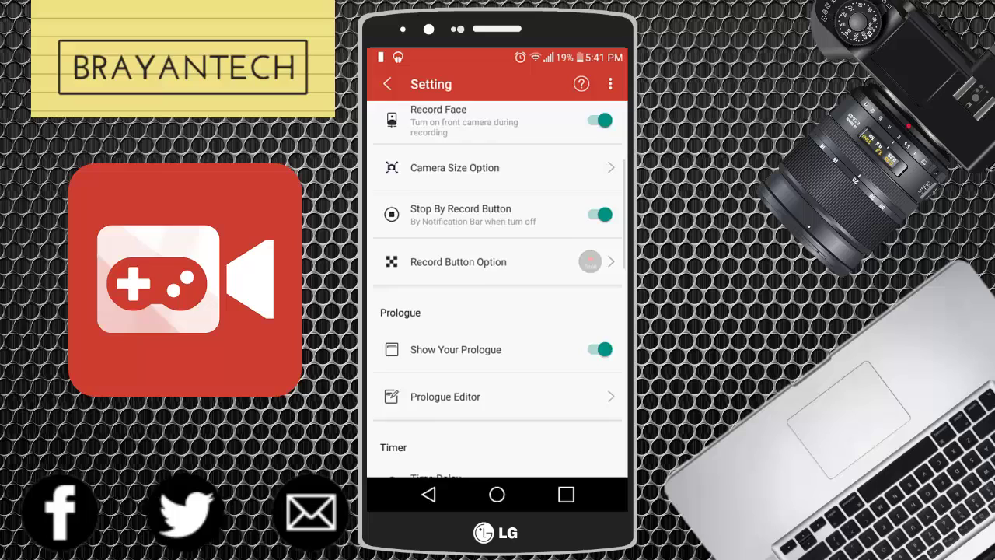
pyautogui.scroll(-1, 498, 284)
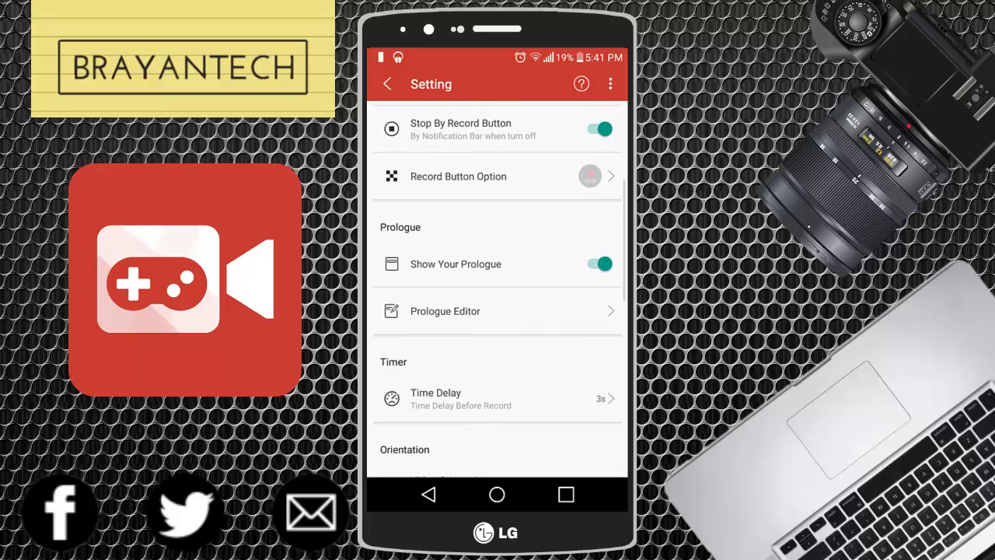
pyautogui.click(498, 263)
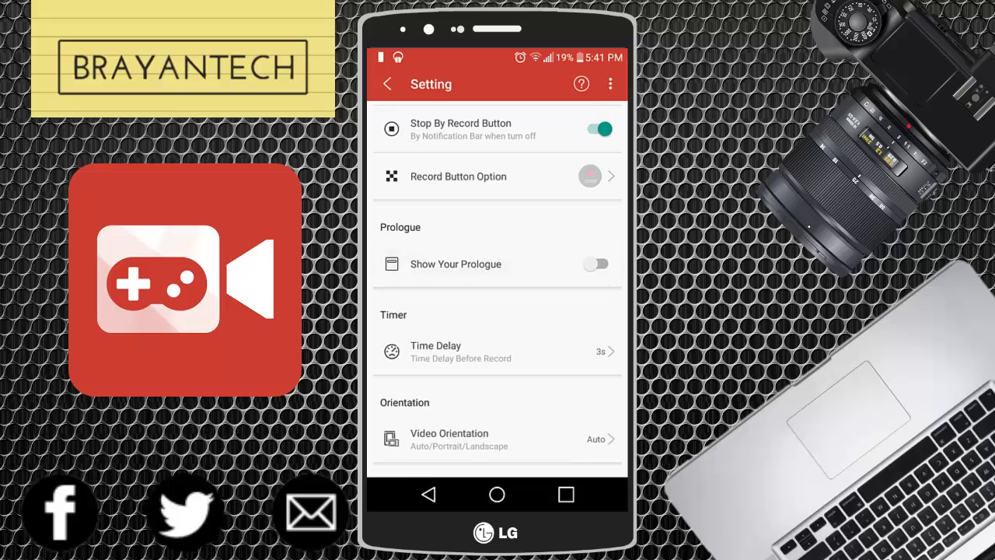
pyautogui.click(498, 264)
pyautogui.scroll(-2, 497, 285)
pyautogui.click(497, 237)
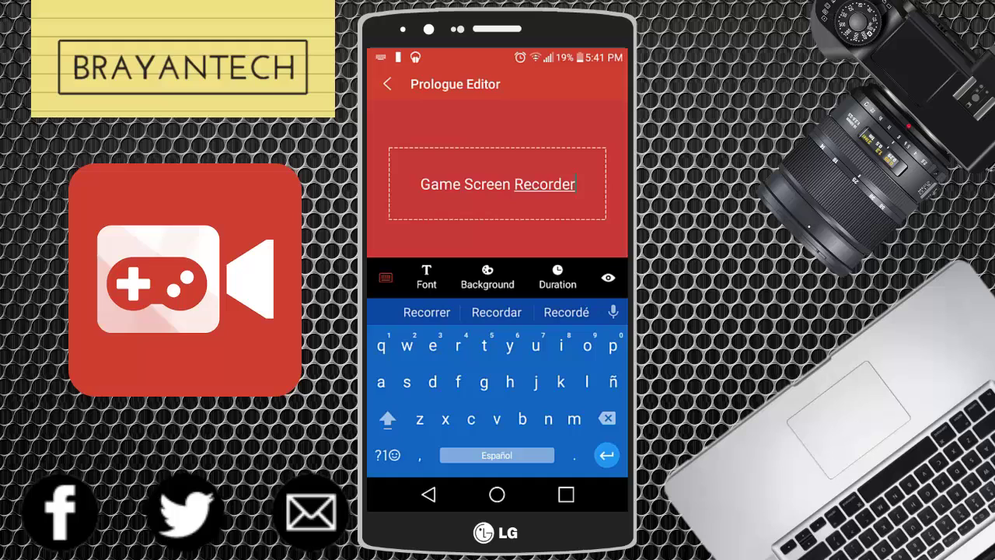
pyautogui.click(488, 276)
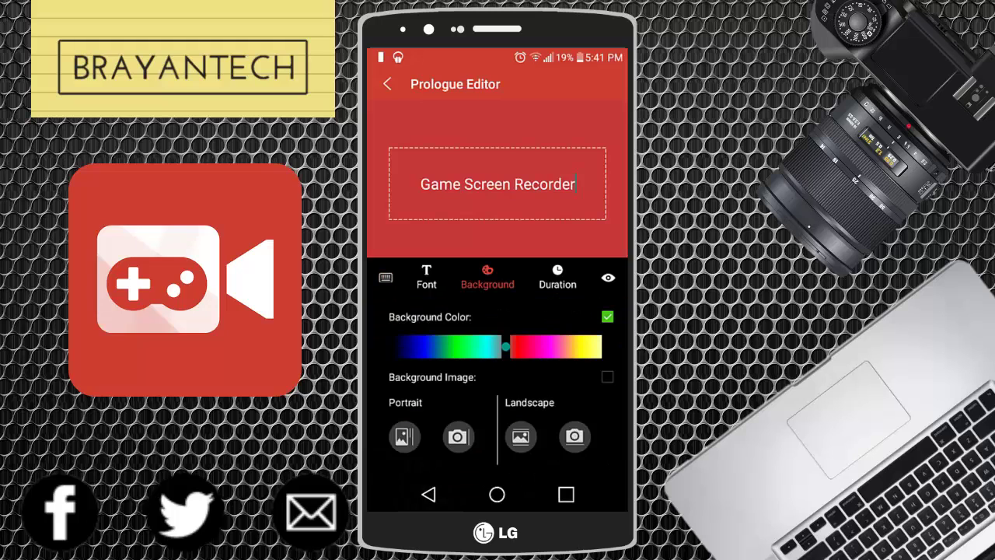
pyautogui.click(428, 495)
pyautogui.scroll(-1, 498, 283)
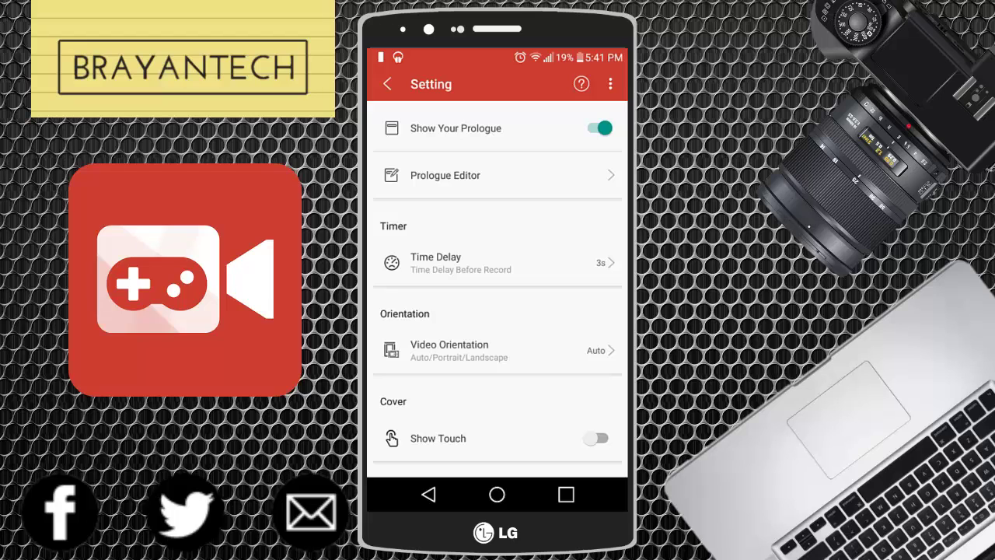
pyautogui.scroll(-2, 498, 288)
pyautogui.scroll(-2, 498, 288)
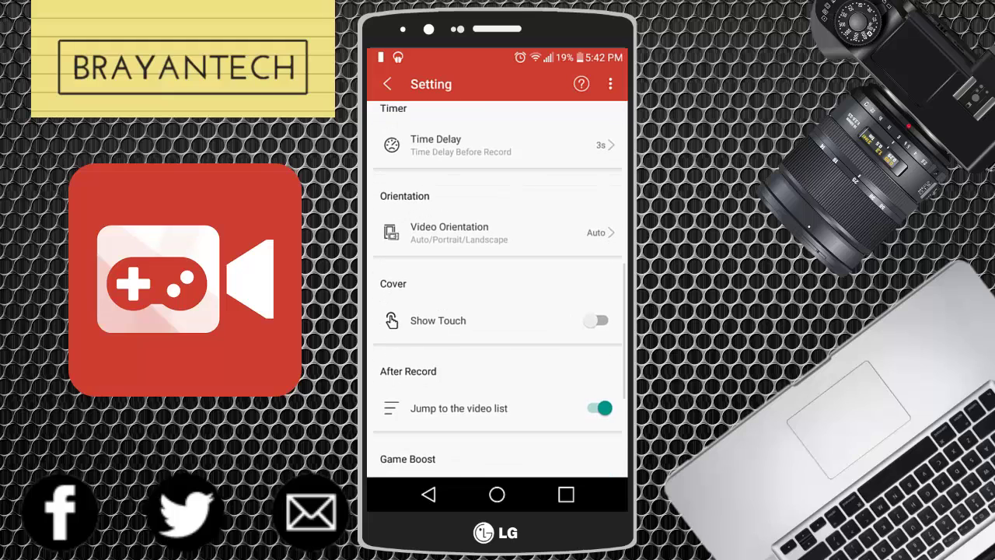
pyautogui.scroll(-2, 498, 287)
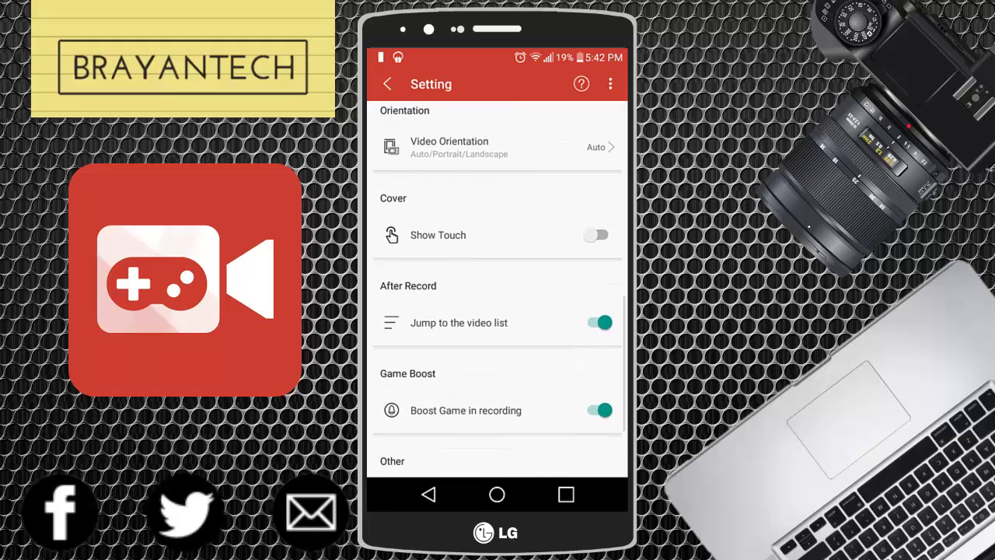
pyautogui.scroll(-2, 498, 287)
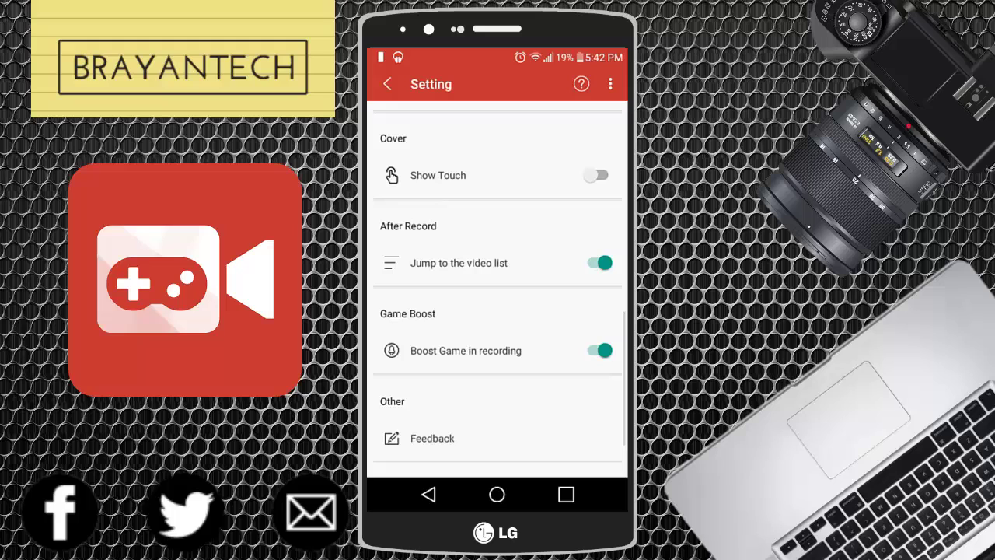
pyautogui.scroll(-1, 497, 288)
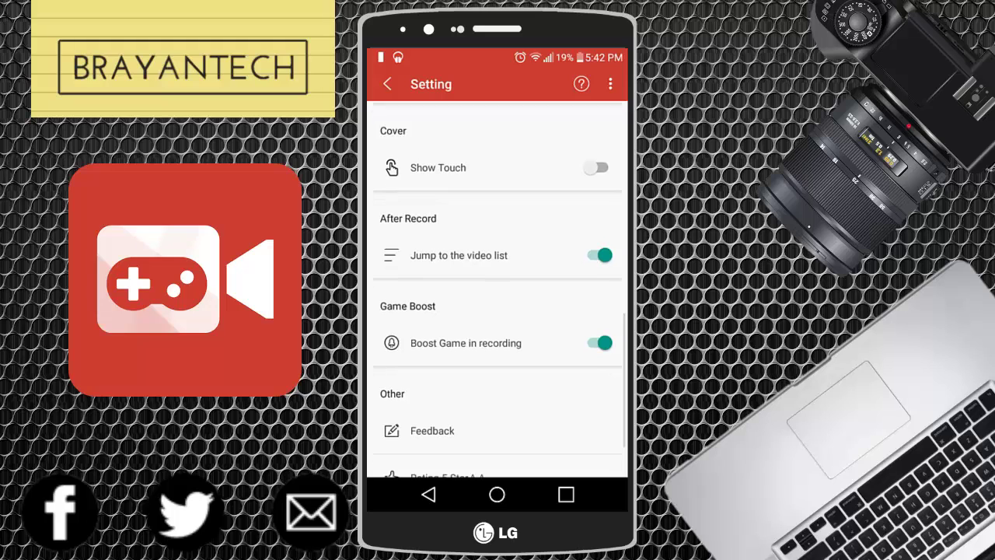
pyautogui.scroll(-1, 497, 295)
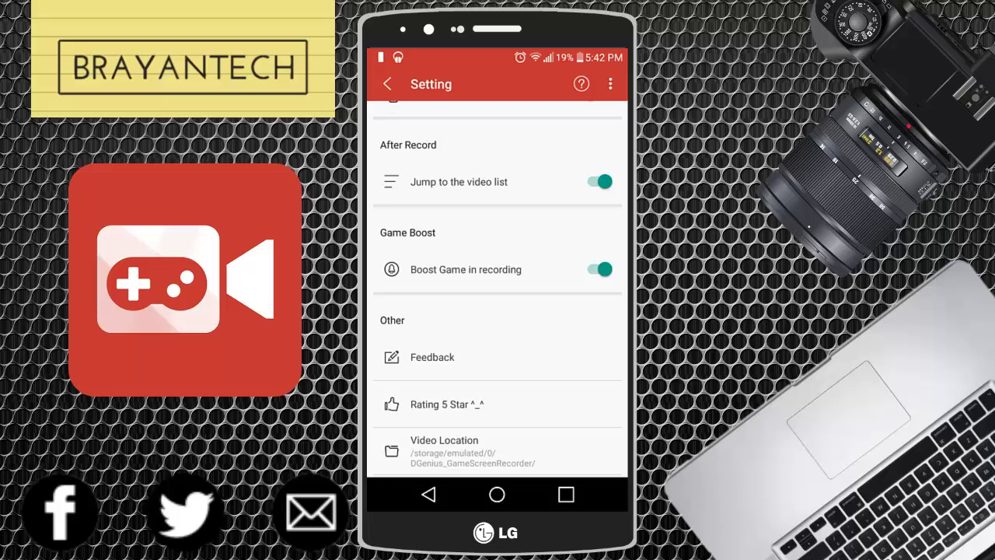
pyautogui.scroll(-1, 498, 311)
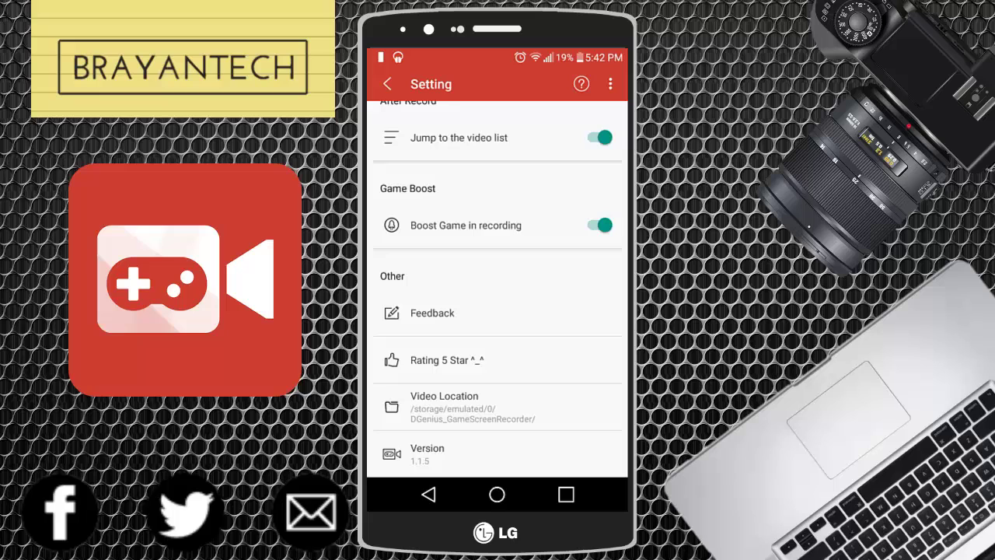
# - Open and dismiss the three-dot overflow menu, then leave Settings for the Home app list
pyautogui.scroll(10, 498, 288)
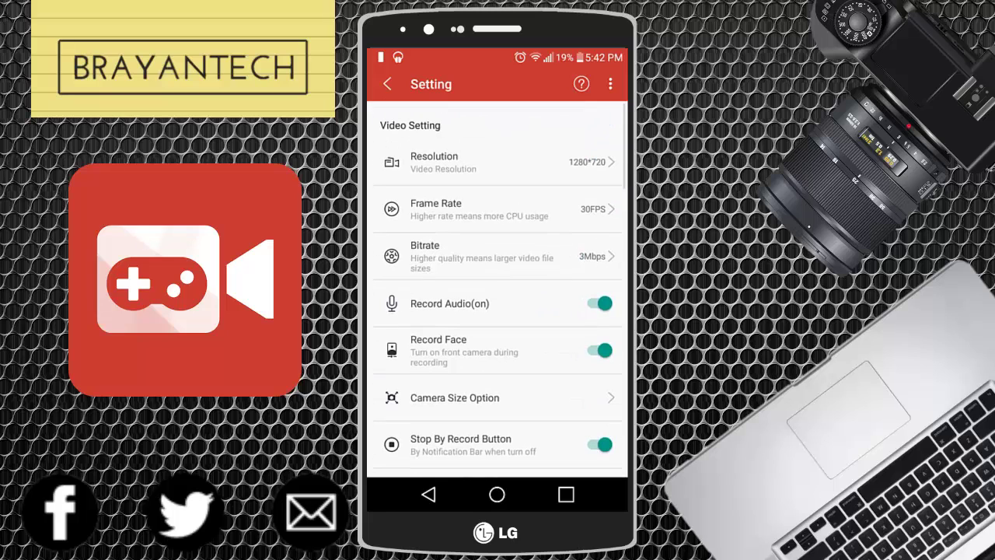
pyautogui.click(610, 84)
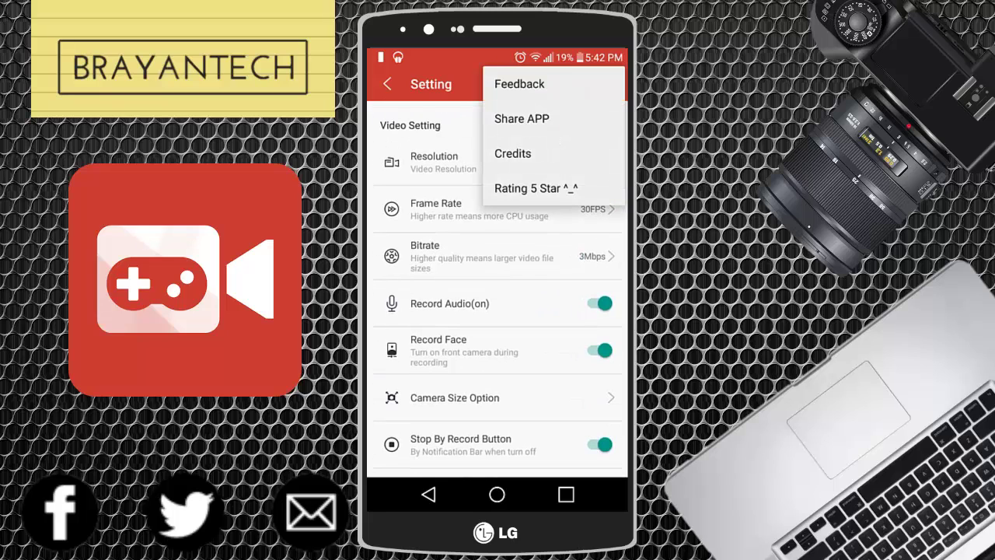
pyautogui.click(428, 495)
pyautogui.click(428, 494)
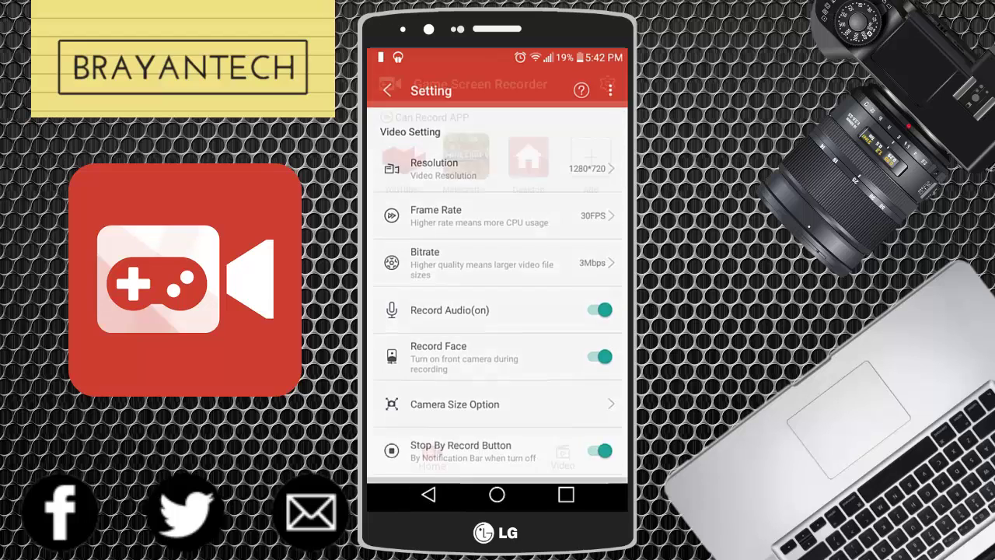